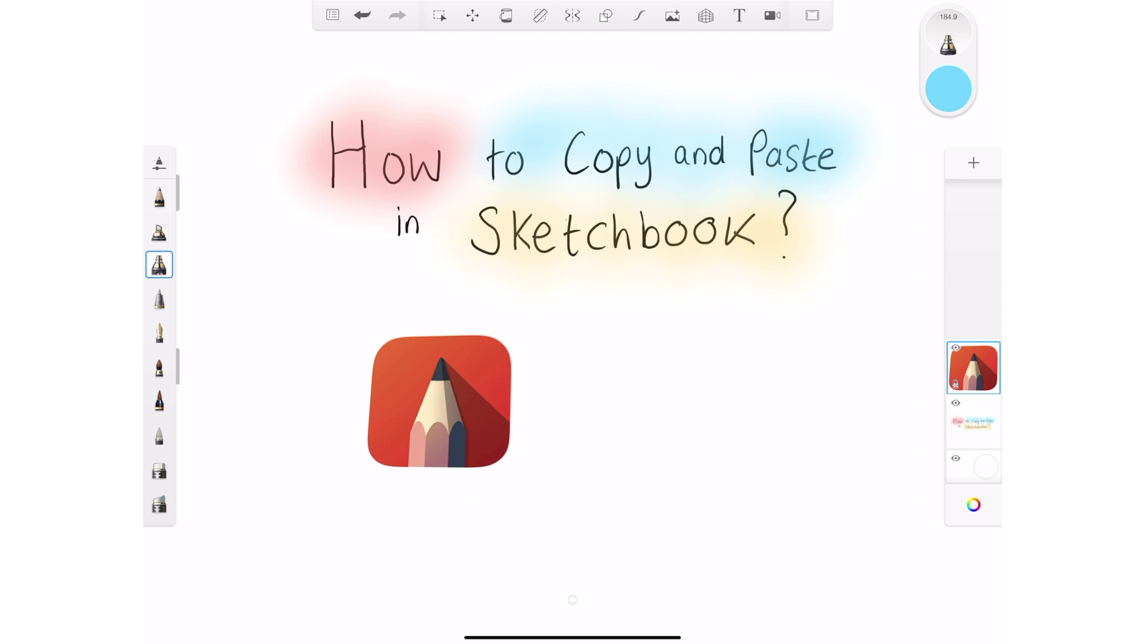
Step: Draw a loose Lasso selection around the pencil app icon, apart from the title text
click(439, 15)
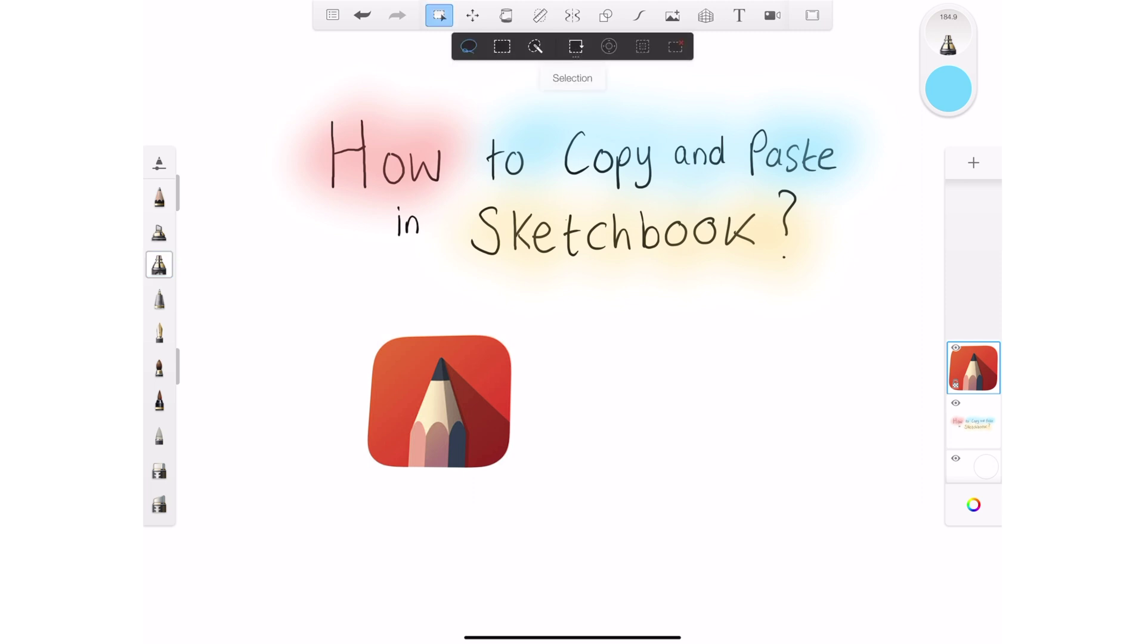
click(469, 47)
mouse_move(385, 317)
mouse_down()
mouse_move(543, 345)
mouse_move(387, 315)
mouse_up()
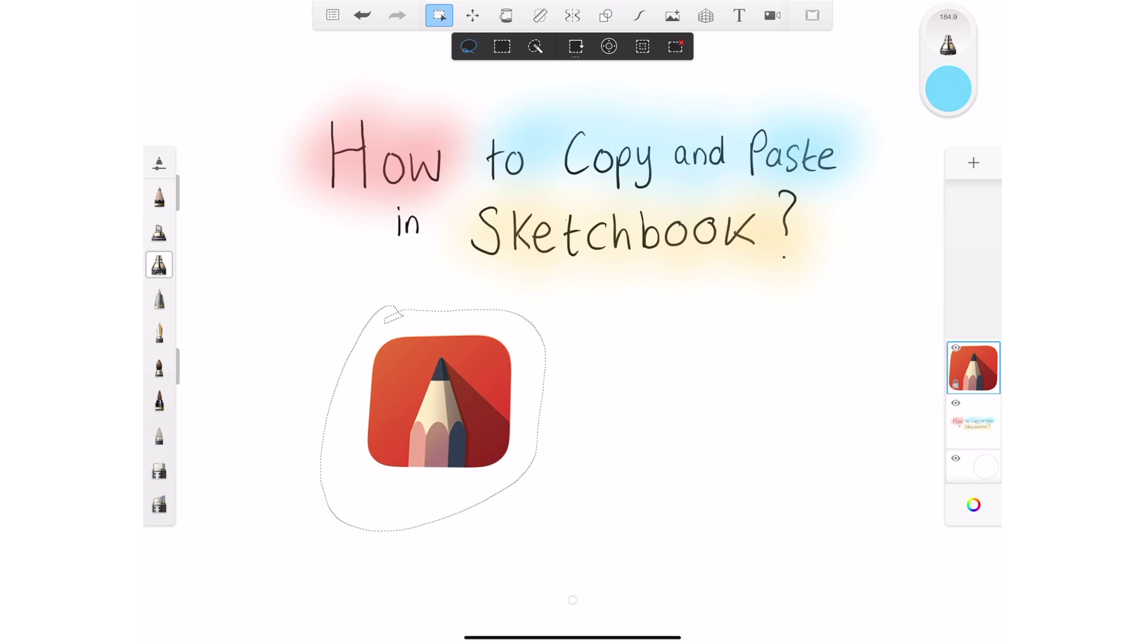
Step: Box the pencil icon with Rectangle select, then return to Lasso for a closer outline
click(502, 47)
drag(321, 287, 561, 523)
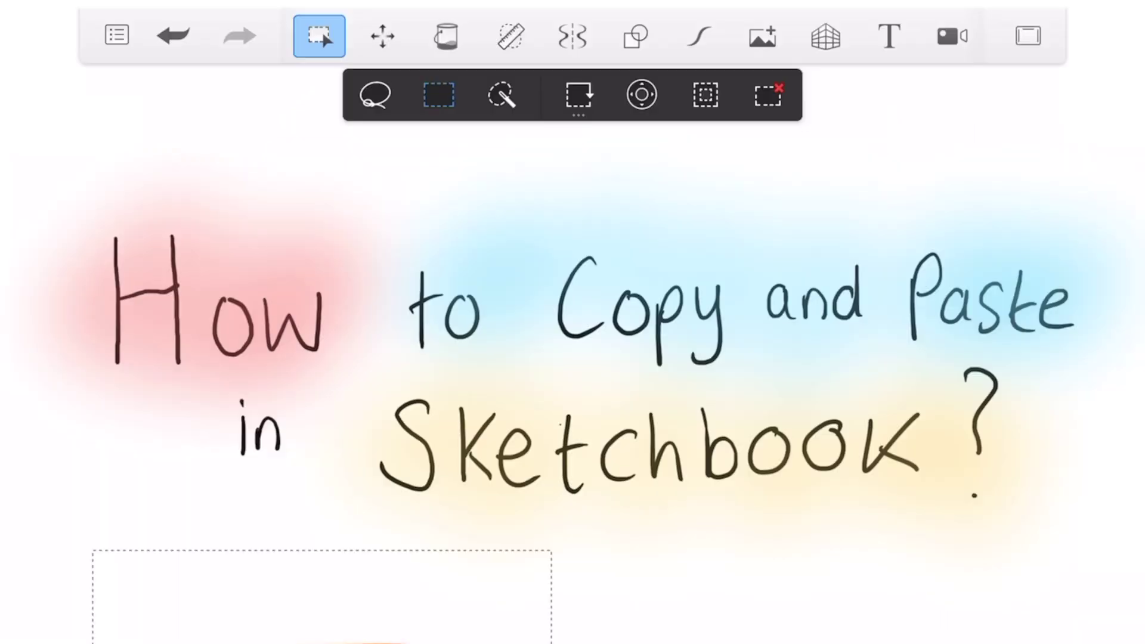
click(469, 46)
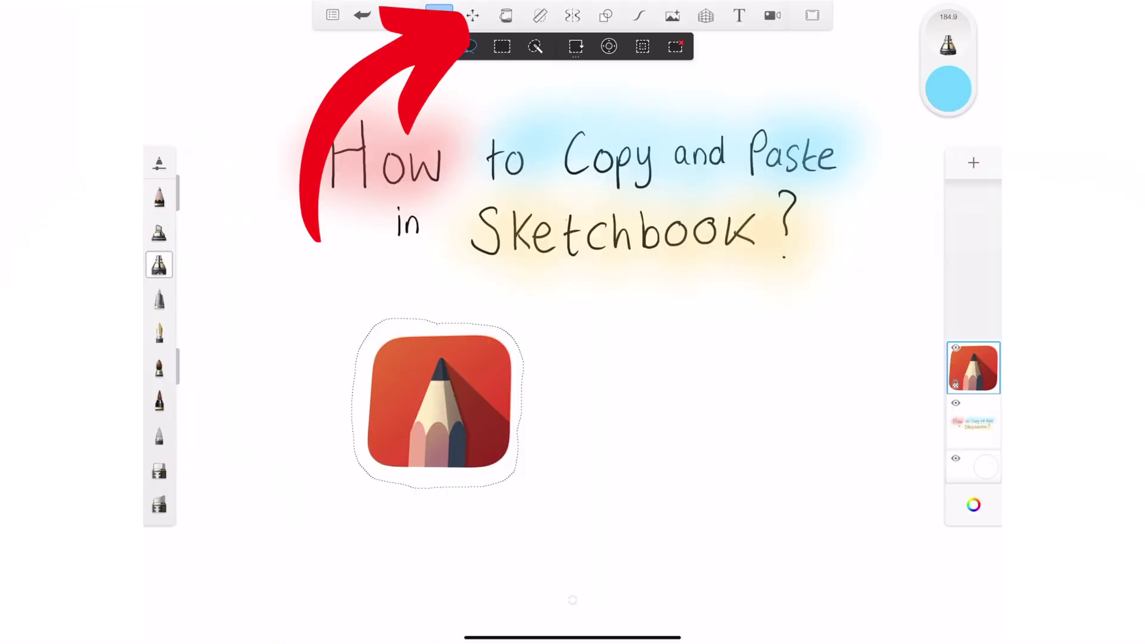
Step: Nudge the selected pencil icon with Transform and redraw a Lasso outline around it
click(472, 16)
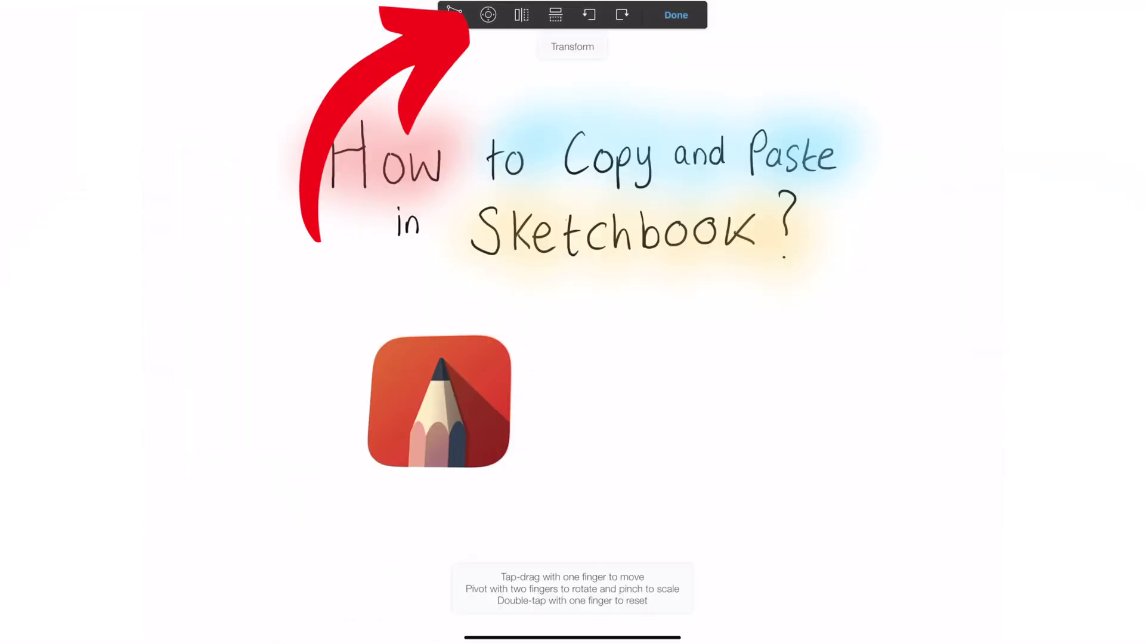
mouse_move(438, 403)
mouse_down()
mouse_move(716, 333)
mouse_move(725, 401)
mouse_up()
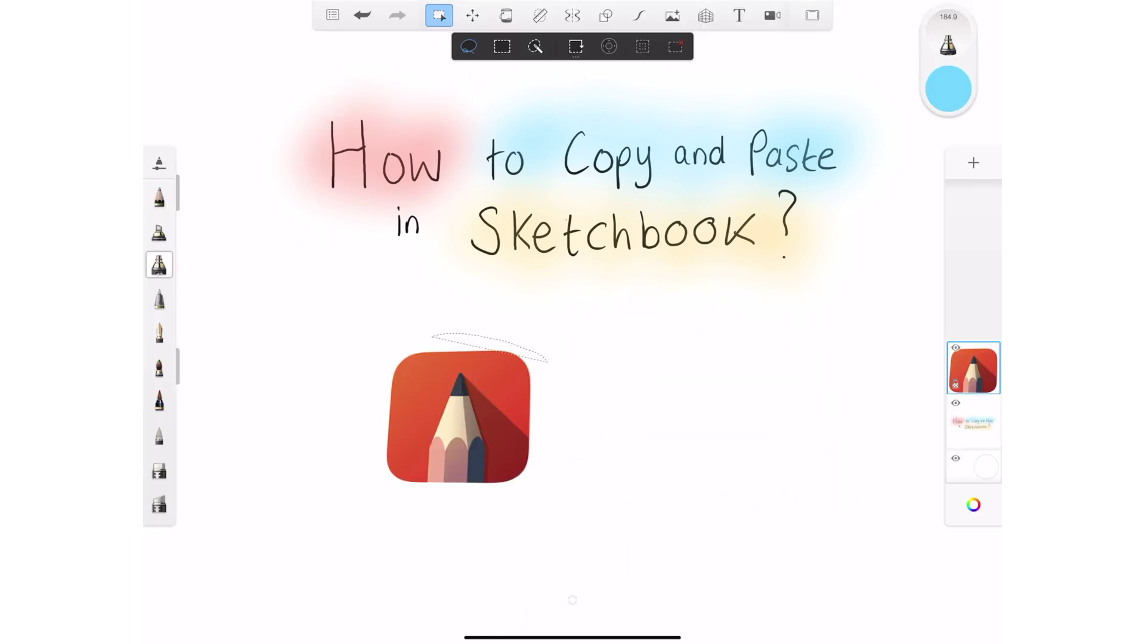
mouse_move(448, 338)
mouse_down()
mouse_move(380, 385)
mouse_move(443, 339)
mouse_up()
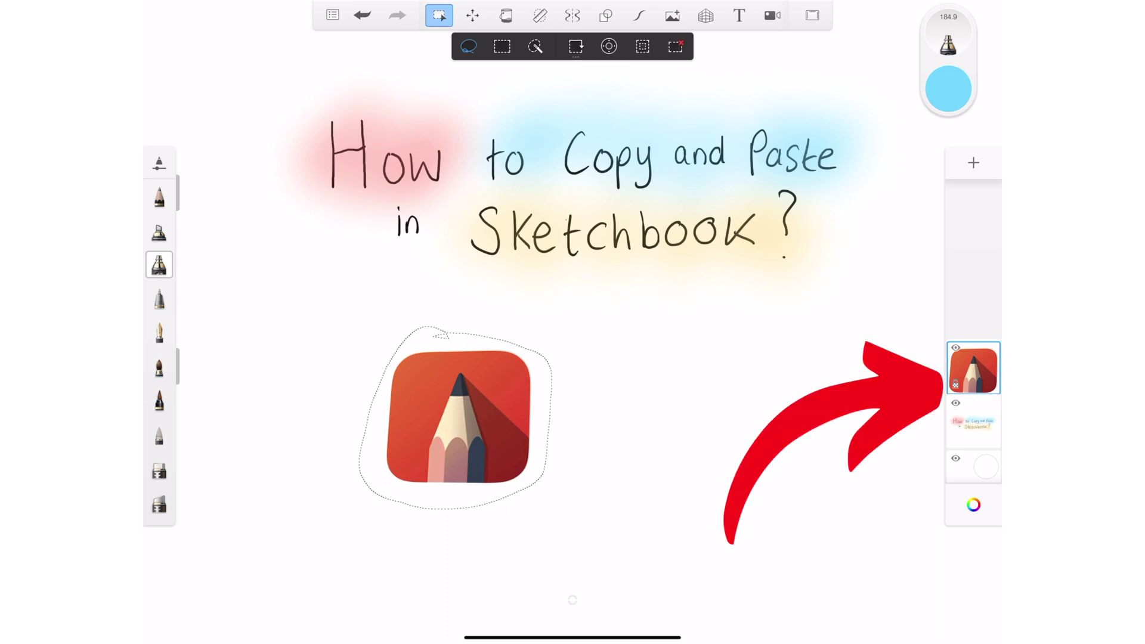
Step: Copy the icon from the layer menu, paste it, and drag the copy right
click(973, 369)
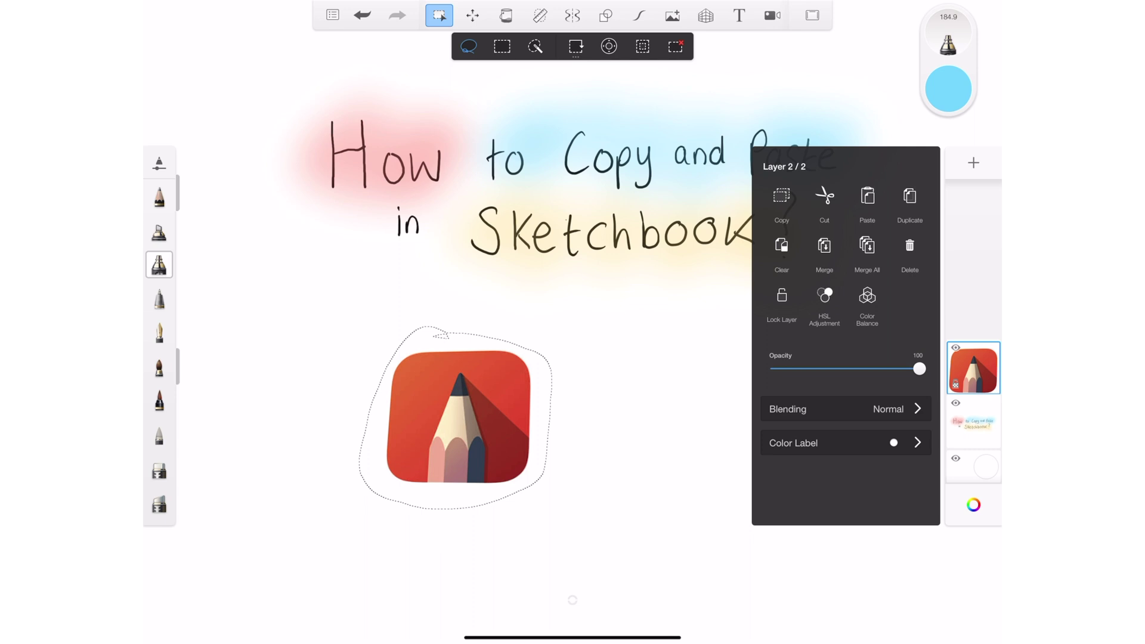
click(781, 197)
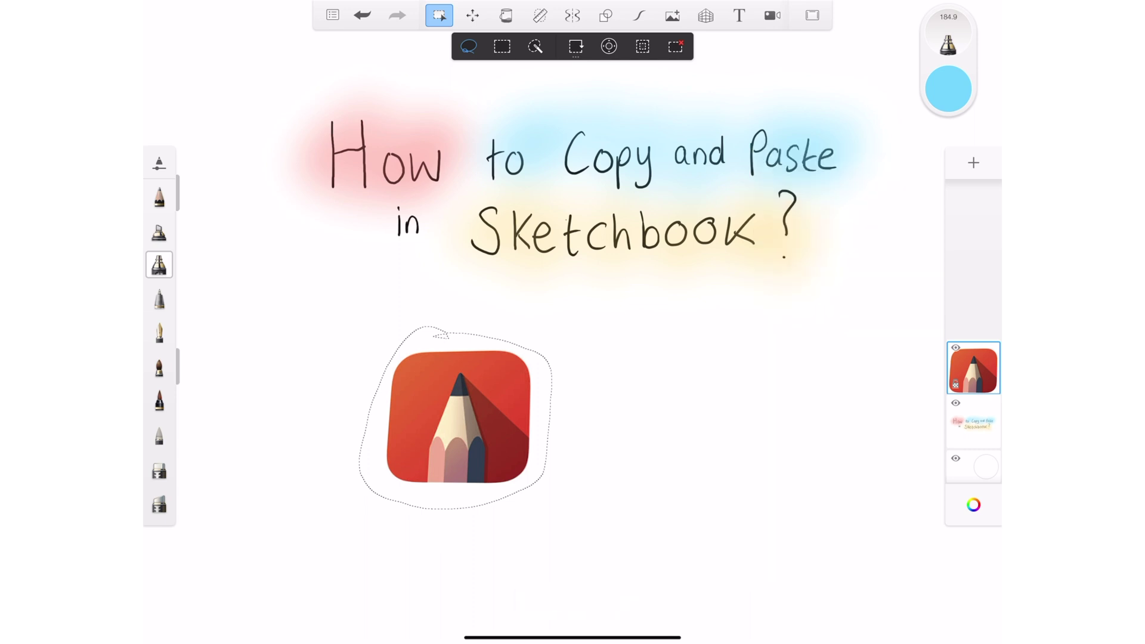
click(973, 369)
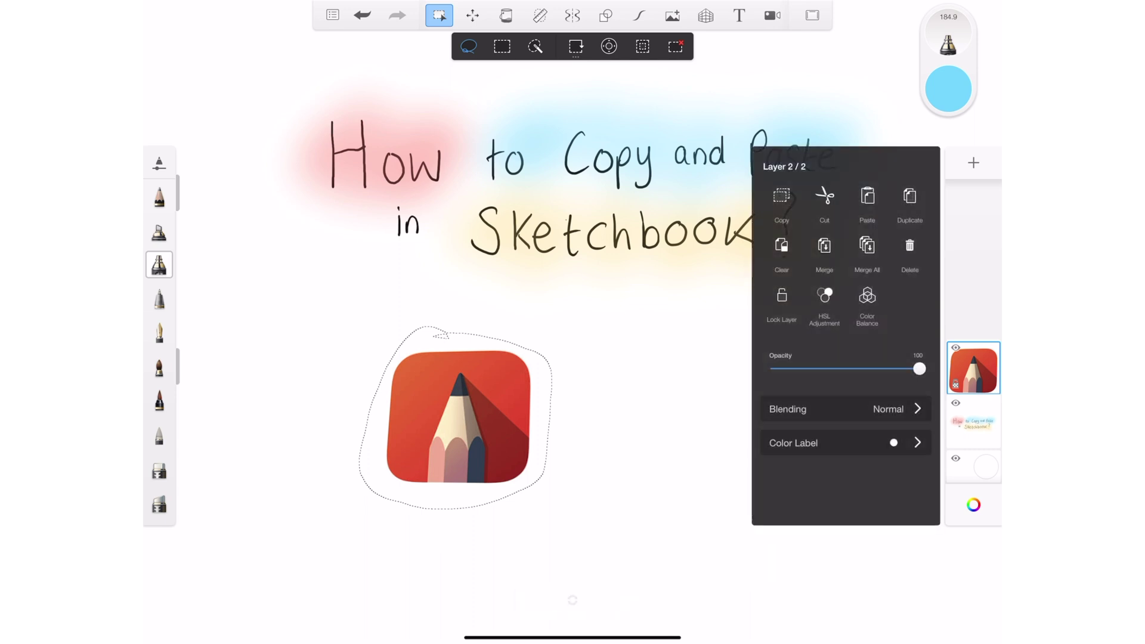
click(868, 196)
drag(458, 417, 723, 407)
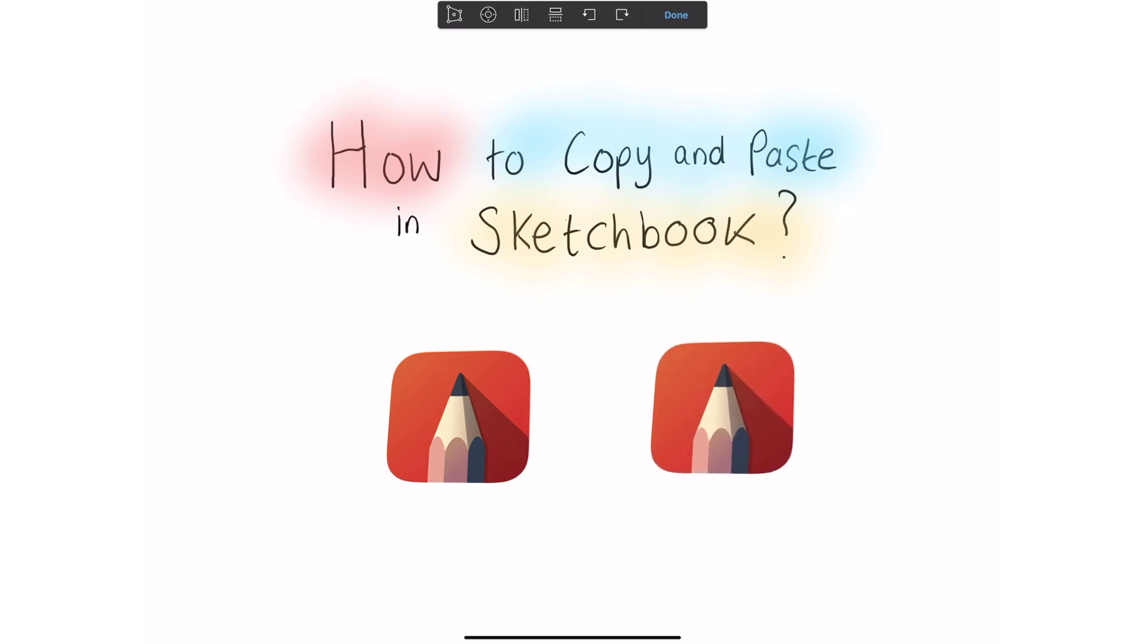
Step: Confirm the second copy, then paste a third icon and place it upper left
click(676, 15)
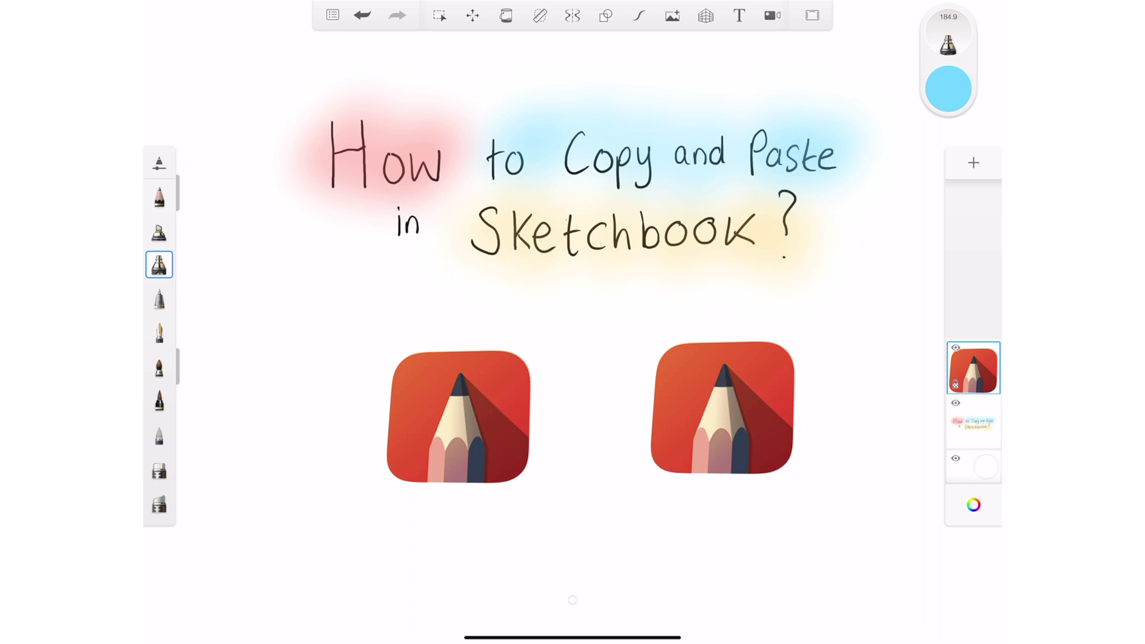
click(974, 368)
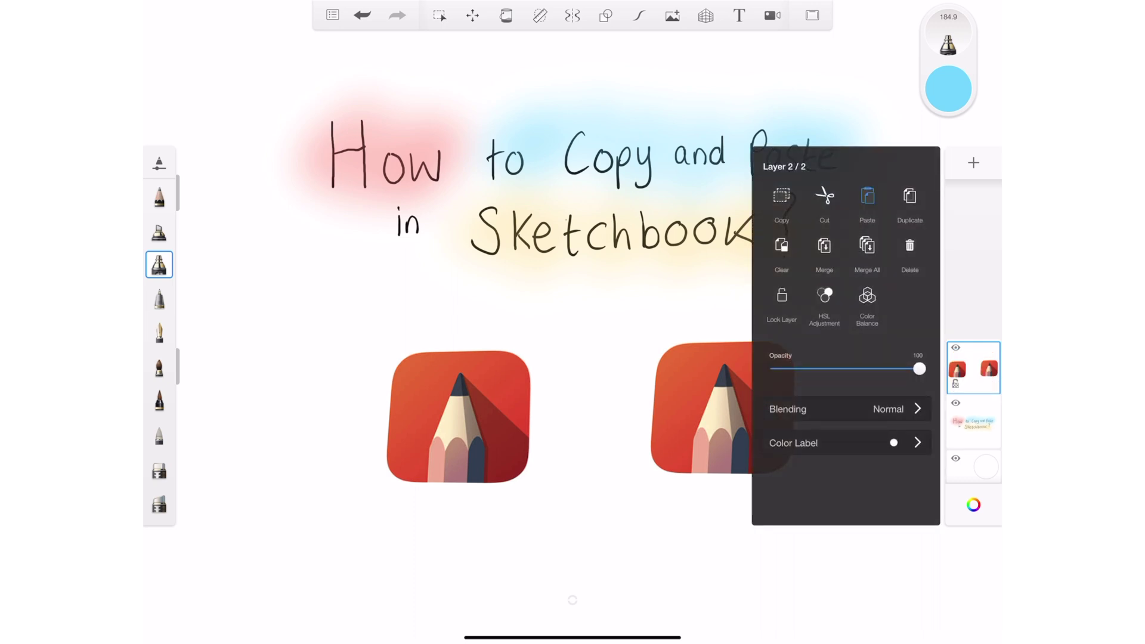
click(867, 197)
drag(458, 417, 262, 360)
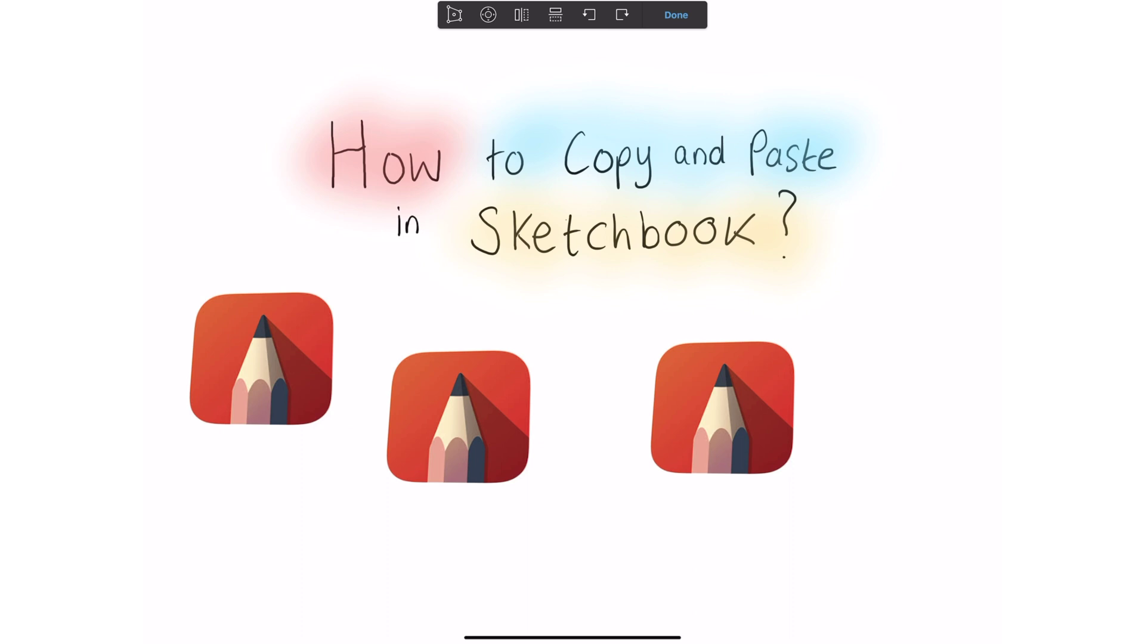
click(677, 15)
Step: Paste a fourth icon copy and drag it over the middle icon
click(973, 368)
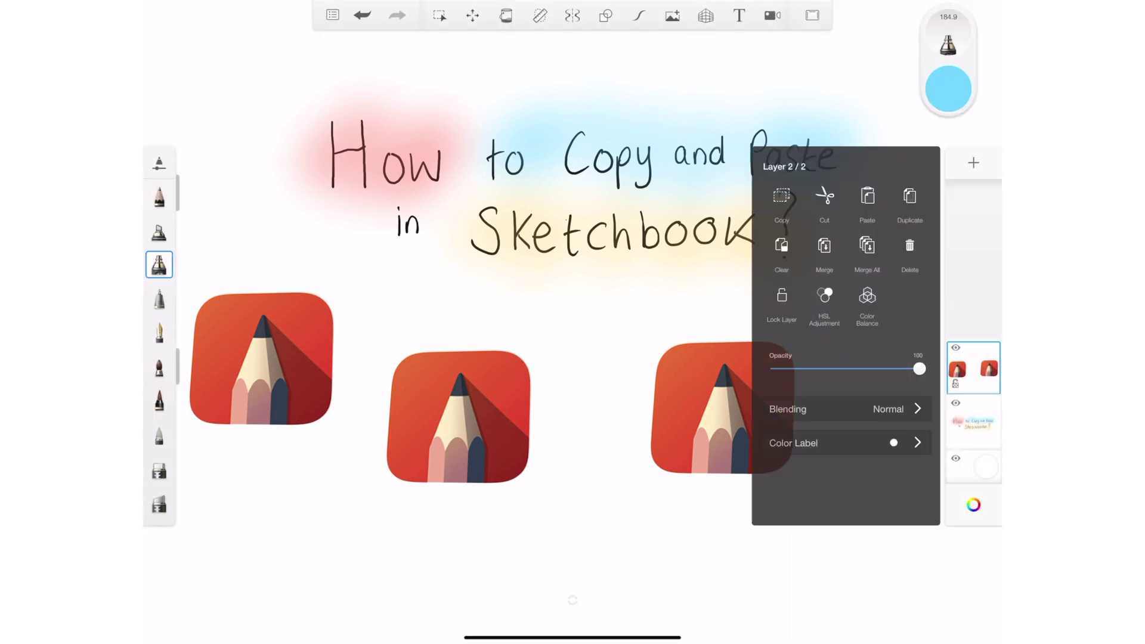
click(867, 196)
drag(459, 417, 913, 406)
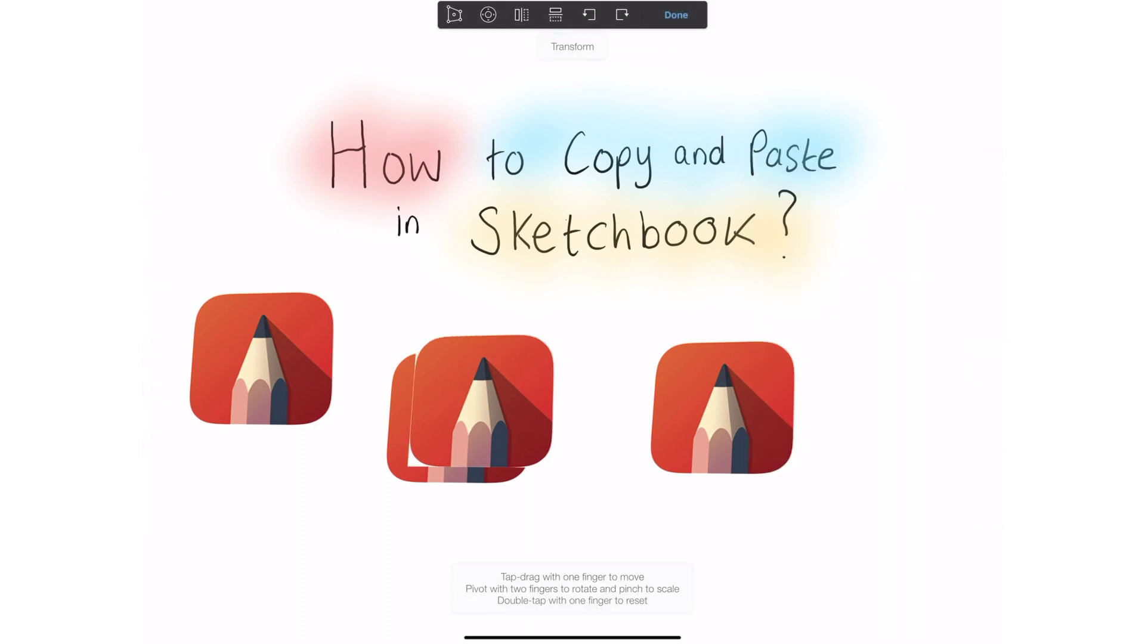